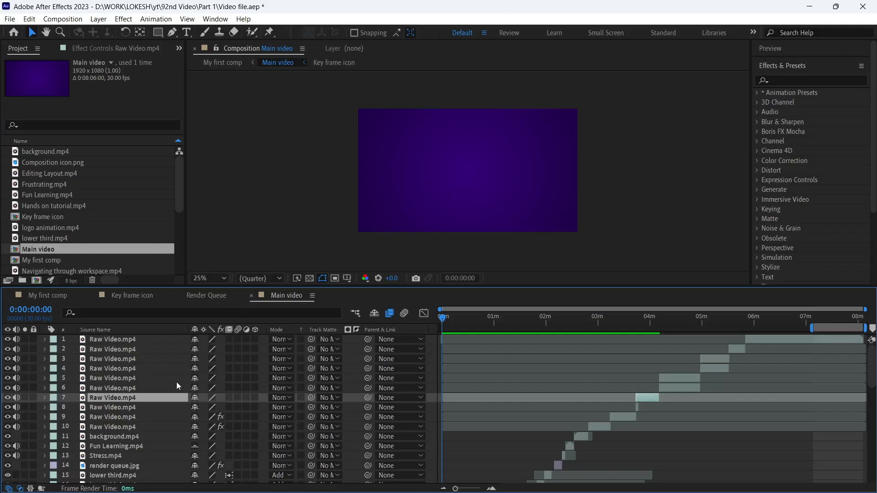
Pre-compose the top five Raw Video.mp4 layers, moving all attributes into a new composition named Group 1.
{"action": "left_click", "coordinate": [119, 339]}
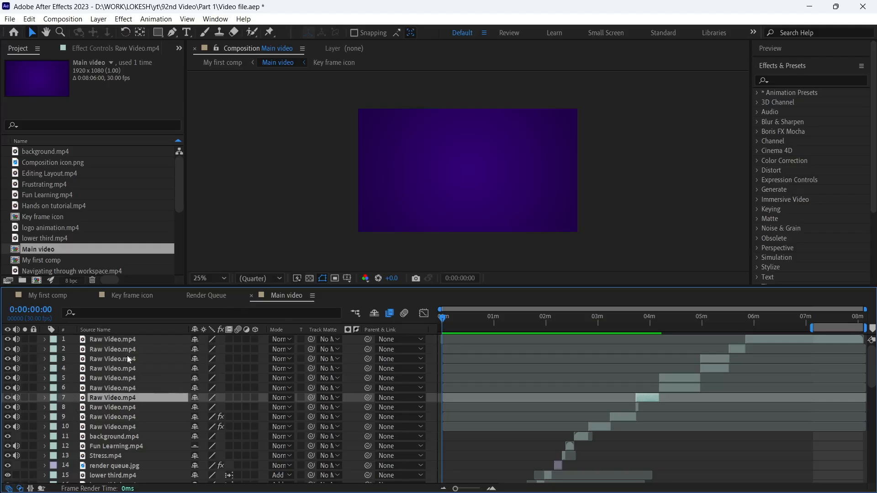
{"action": "left_click", "coordinate": [113, 377], "text": "shift"}
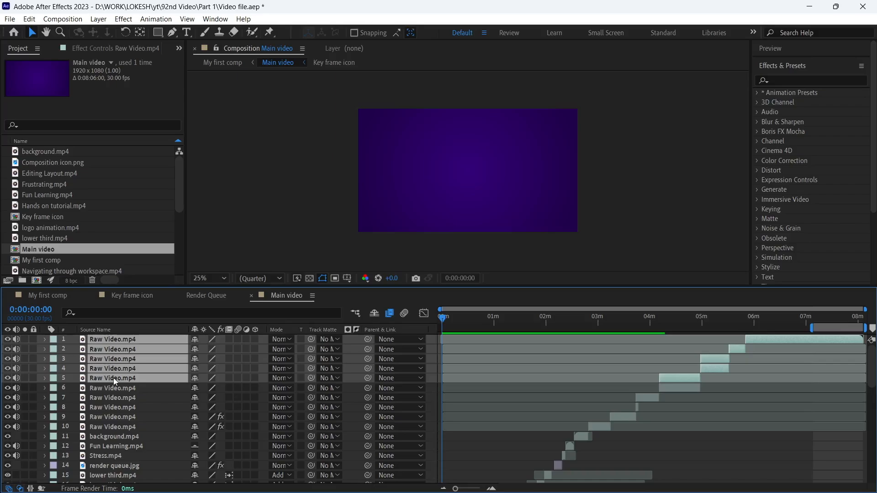
{"action": "right_click", "coordinate": [113, 377]}
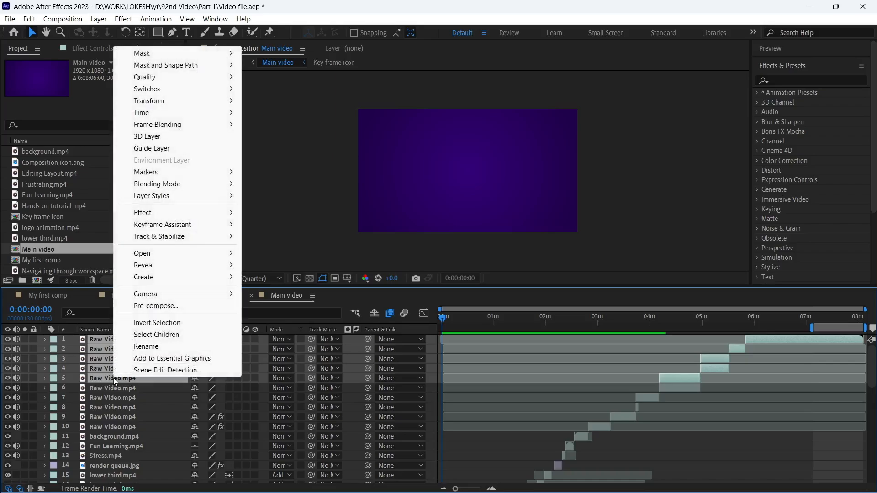
{"action": "left_click", "coordinate": [161, 307]}
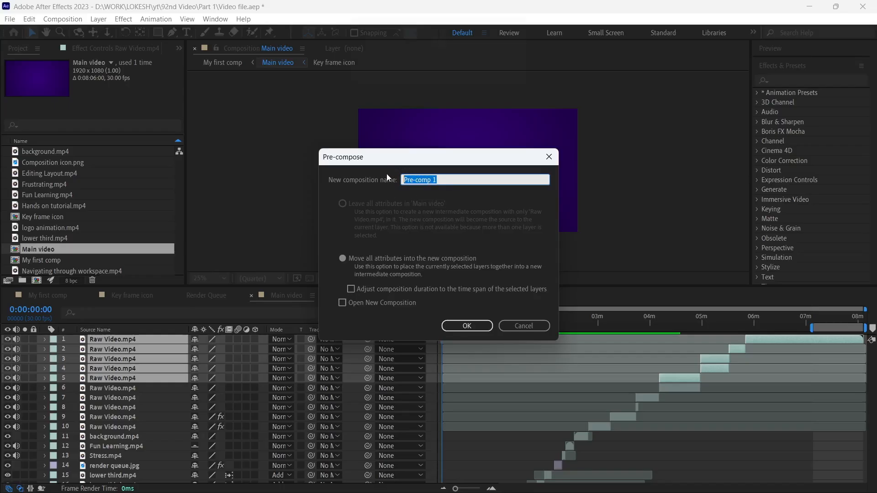
{"action": "key", "text": "Caps_Lock"}
{"action": "type", "text": "G"}
{"action": "key", "text": "Caps_Lock"}
{"action": "type", "text": "roup 1"}
{"action": "left_click", "coordinate": [467, 326]}
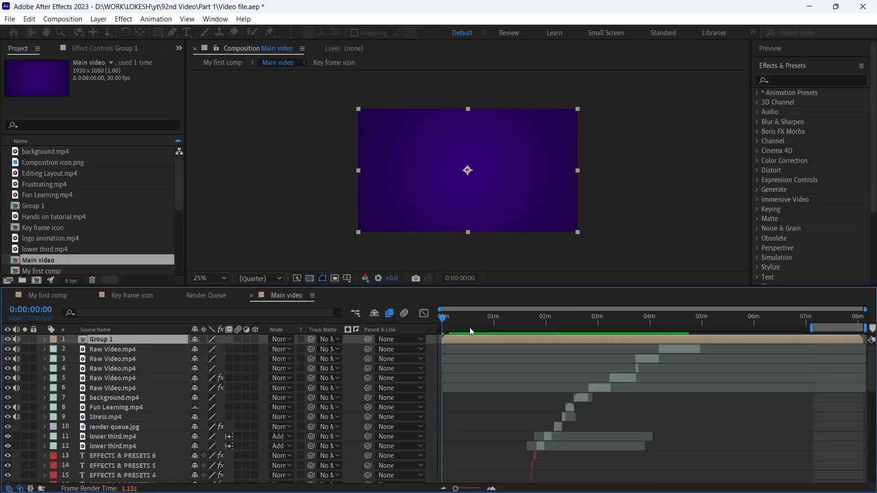
Open the Group 1 composition to examine the layers inside it along the timeline.
{"action": "left_click", "coordinate": [107, 352]}
{"action": "left_click", "coordinate": [102, 341]}
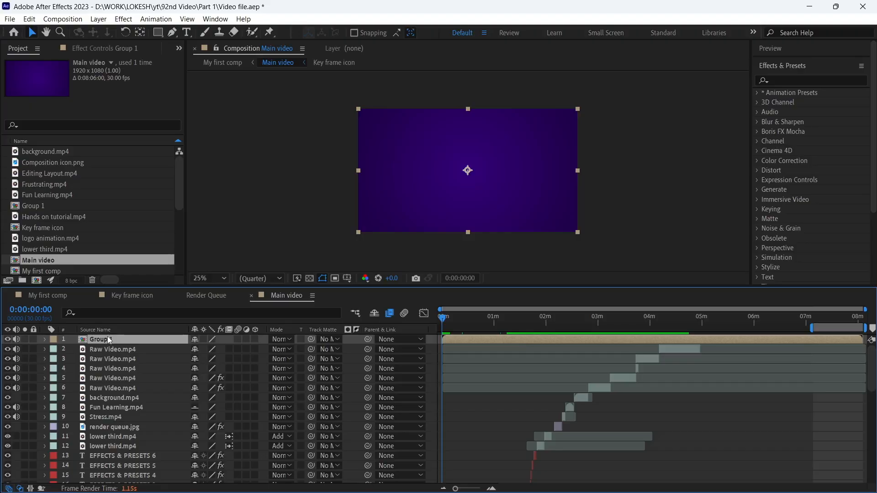
{"action": "double_click", "coordinate": [104, 341]}
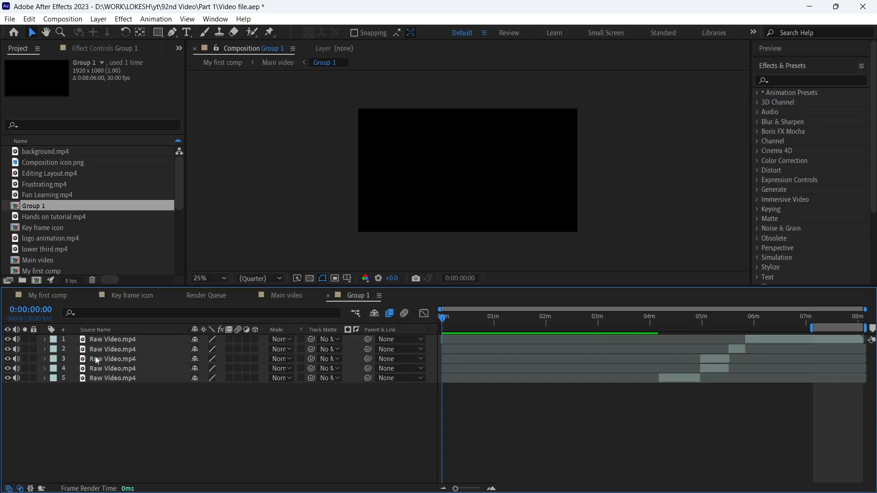
{"action": "left_click_drag", "start_coordinate": [697, 325], "coordinate": [629, 327]}
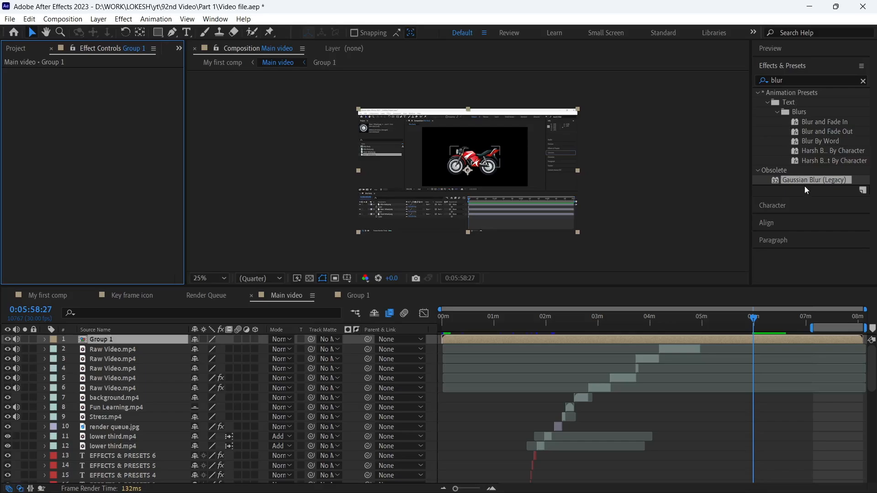
Apply Gaussian Blur (Legacy) to the Group 1 layer in Main video and set its Blurriness to 9.2.
{"action": "left_click_drag", "start_coordinate": [793, 182], "coordinate": [766, 337]}
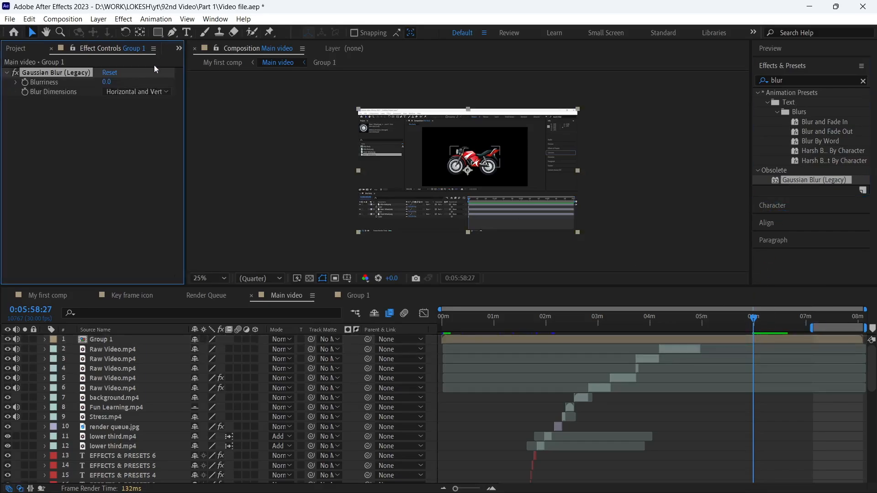
{"action": "mouse_move", "coordinate": [107, 83]}
{"action": "left_mouse_down"}
{"action": "mouse_move", "coordinate": [164, 87]}
{"action": "mouse_move", "coordinate": [105, 83]}
{"action": "left_mouse_up"}
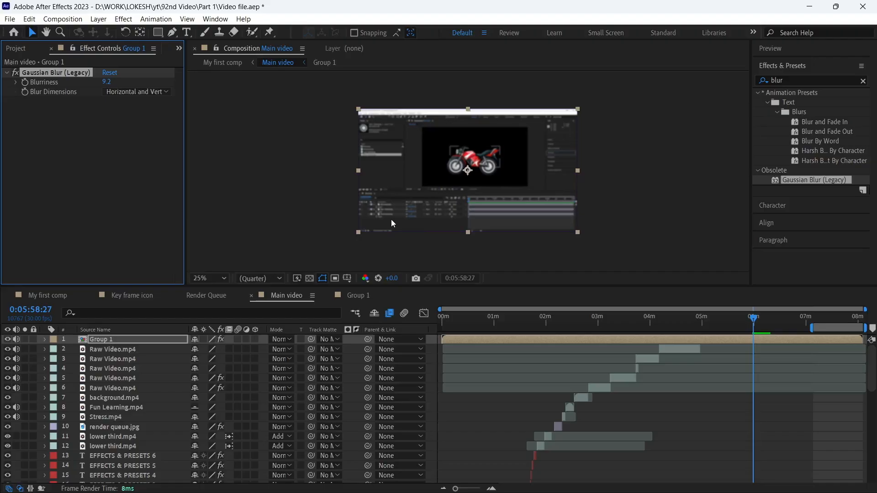
Rename the Raw Video.mp4 layer directly below Group 1 as Part 8.
{"action": "left_click", "coordinate": [130, 351]}
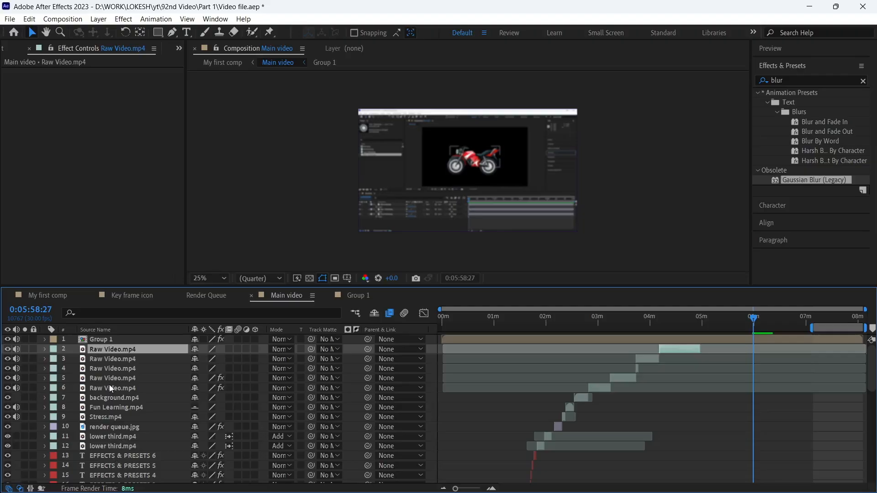
{"action": "key", "text": "Return"}
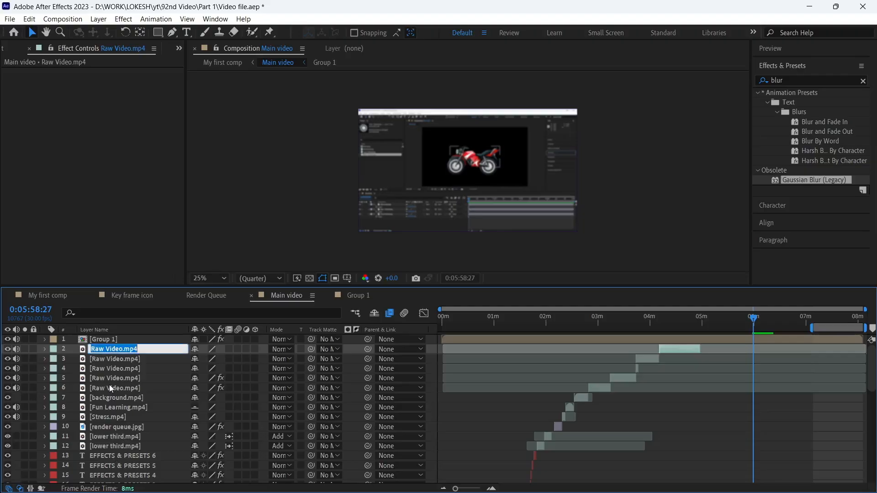
{"action": "key", "text": "Caps_Lock"}
{"action": "type", "text": "Pa"}
{"action": "key", "text": "Caps_Lock"}
{"action": "type", "text": "rt"}
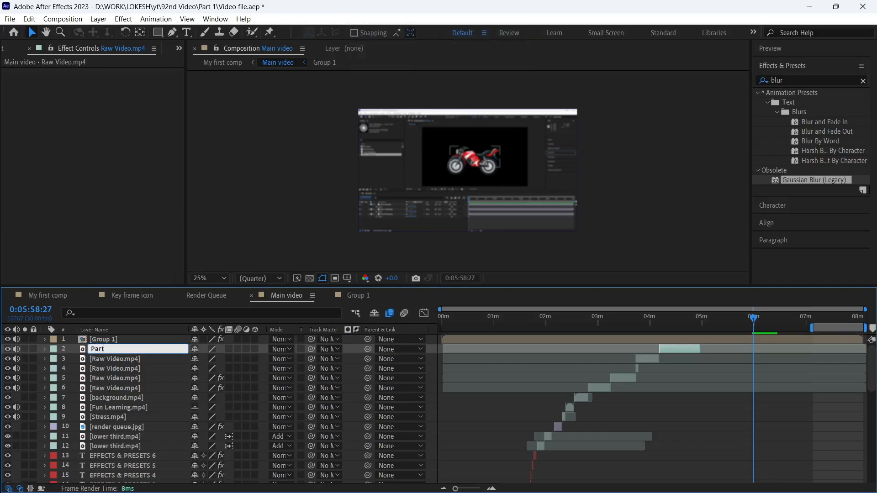
{"action": "type", "text": " 8"}
{"action": "key", "text": "Return"}
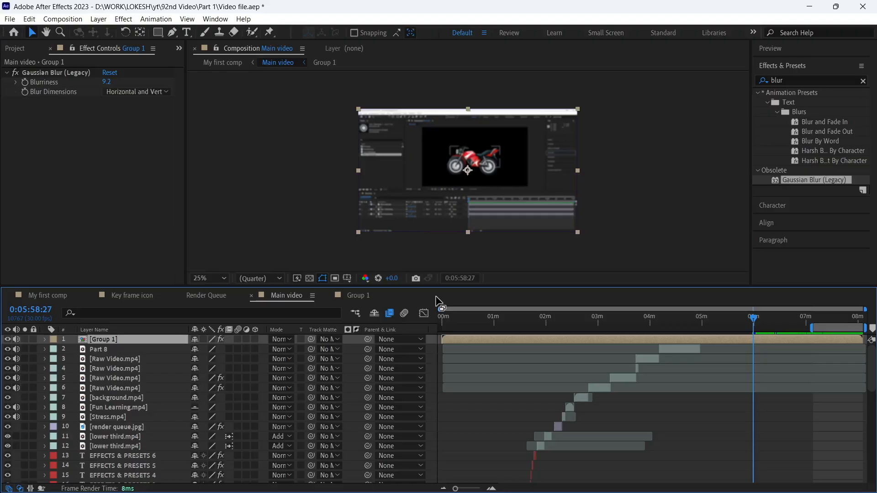
Set the label color of layers 3 to 8, from Raw Video.mp4 through Fun Learning.mp4, to Yellow.
{"action": "left_click", "coordinate": [103, 360]}
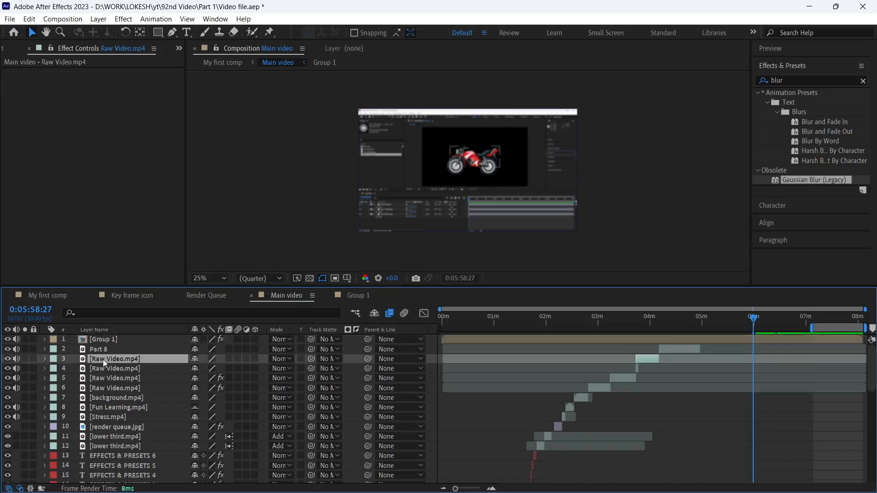
{"action": "left_click", "coordinate": [117, 408], "text": "shift"}
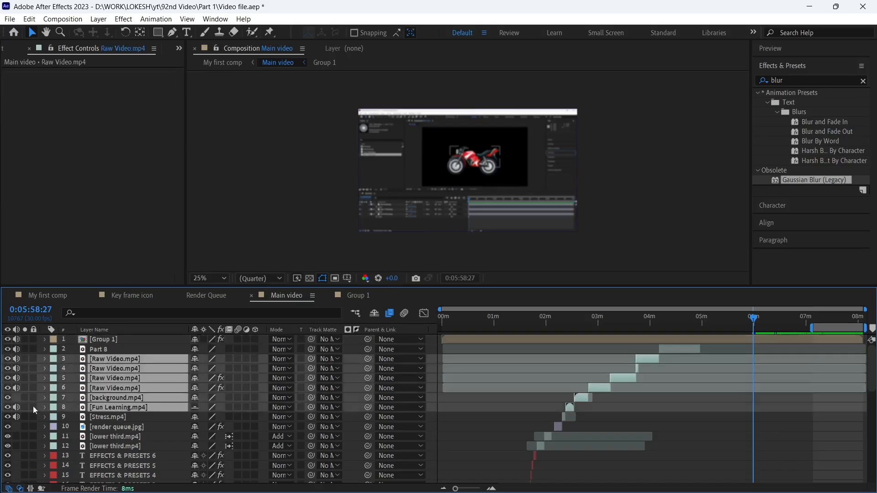
{"action": "left_click", "coordinate": [53, 408]}
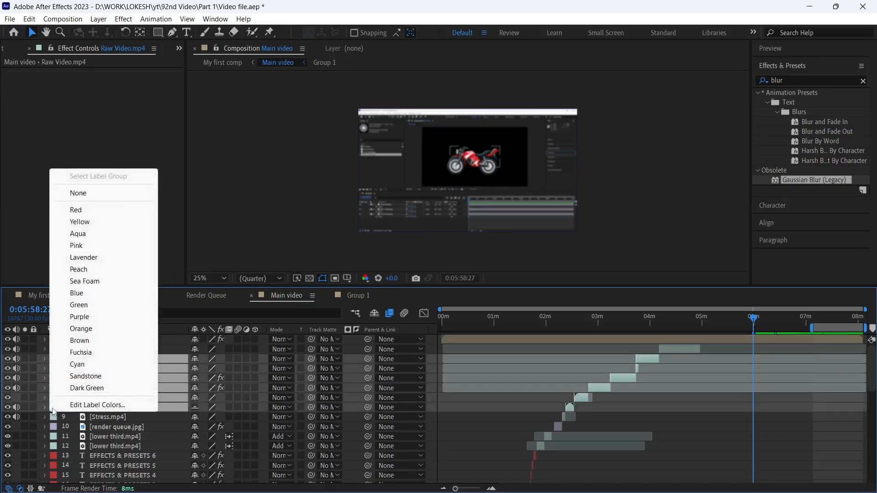
{"action": "left_click", "coordinate": [82, 223]}
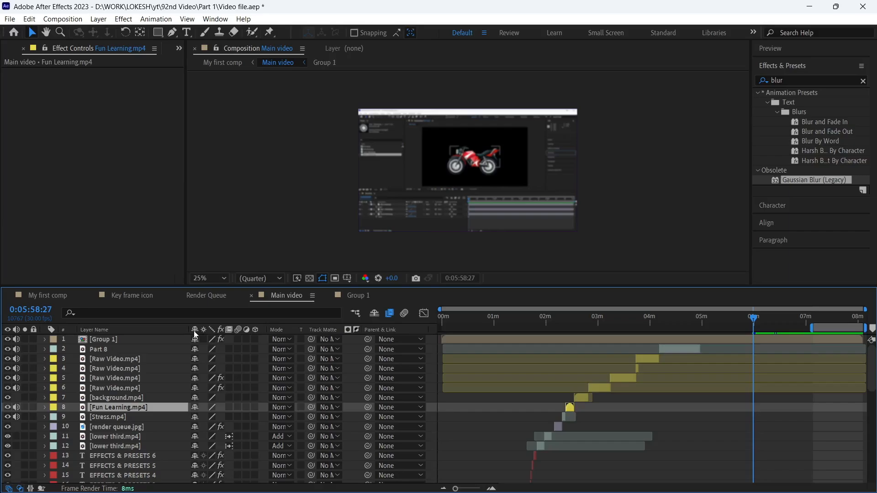
Mark layers 4 to 7, three Raw Video.mp4 layers and background.mp4, as shy and hide all shy layers.
{"action": "left_click", "coordinate": [145, 365]}
{"action": "left_click", "coordinate": [122, 395], "text": "shift"}
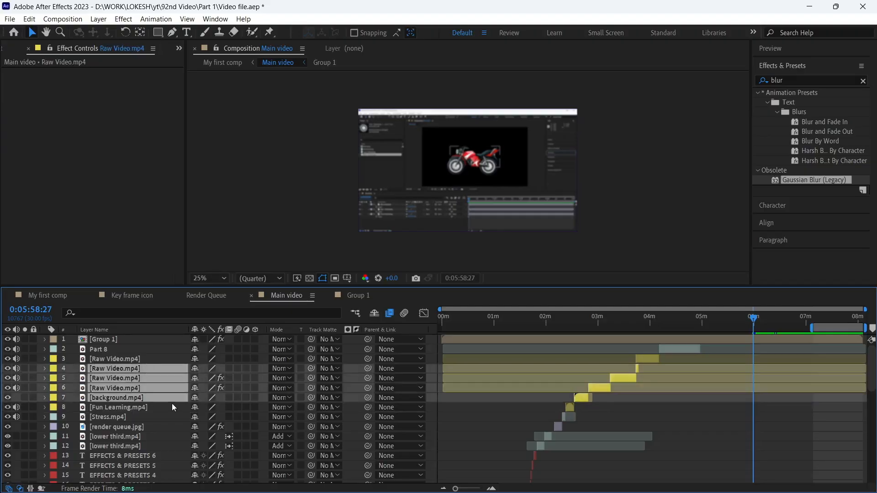
{"action": "left_click", "coordinate": [194, 368]}
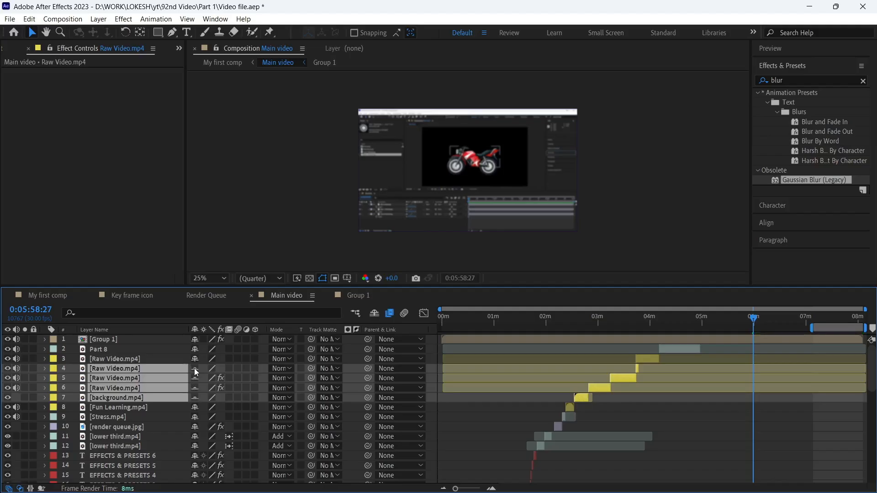
{"action": "left_click", "coordinate": [374, 313]}
Look through the shortened layer list and show the shy layers again.
{"action": "scroll", "coordinate": [149, 388], "scroll_direction": "down", "scroll_amount": 1}
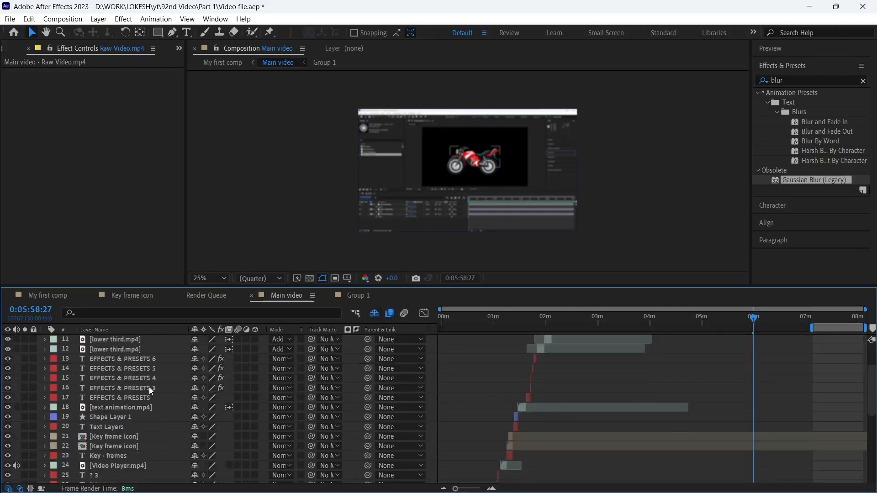
{"action": "scroll", "coordinate": [149, 387], "scroll_direction": "up", "scroll_amount": 1}
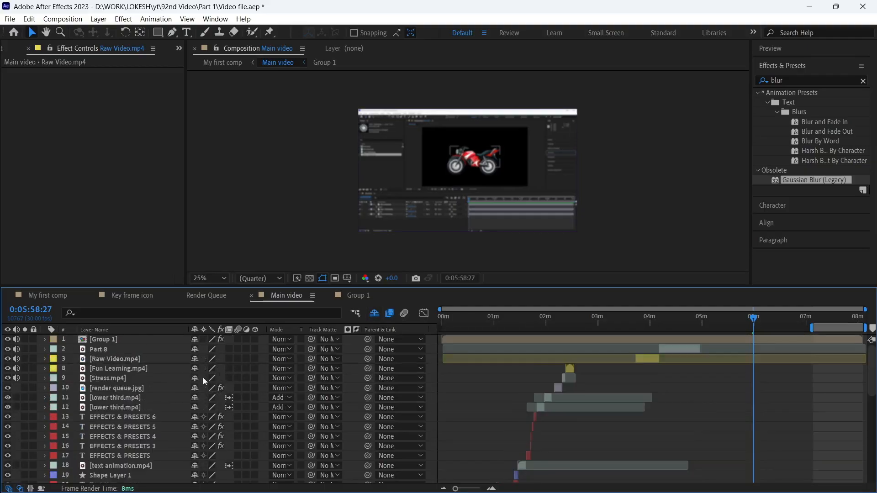
{"action": "left_click", "coordinate": [375, 313]}
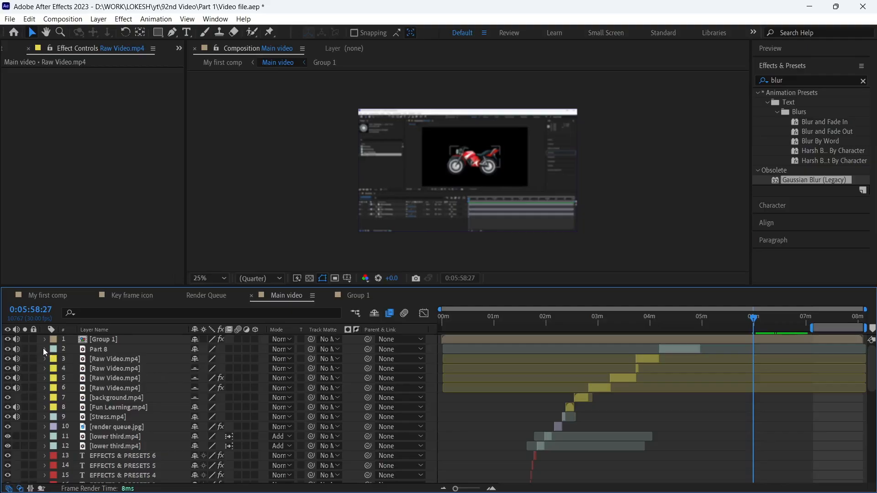
Lock layer 4, the second yellow-labeled Raw Video.mp4 layer.
{"action": "left_click", "coordinate": [96, 368]}
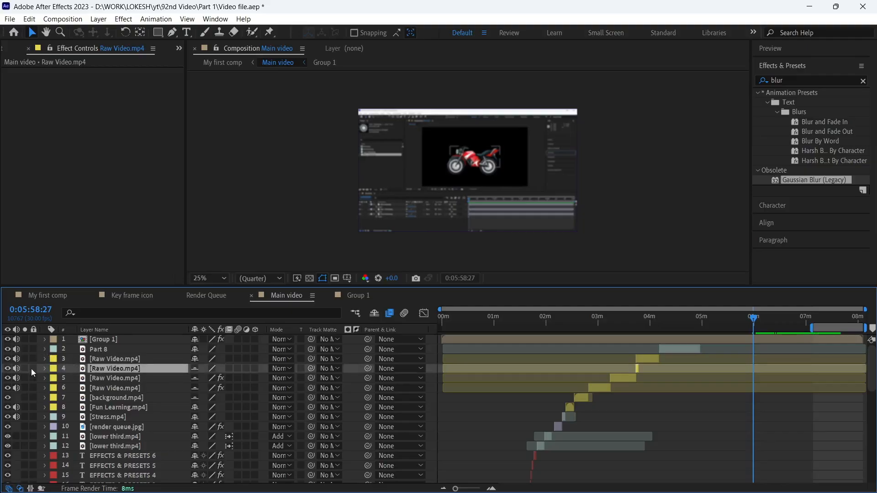
{"action": "left_click", "coordinate": [31, 368]}
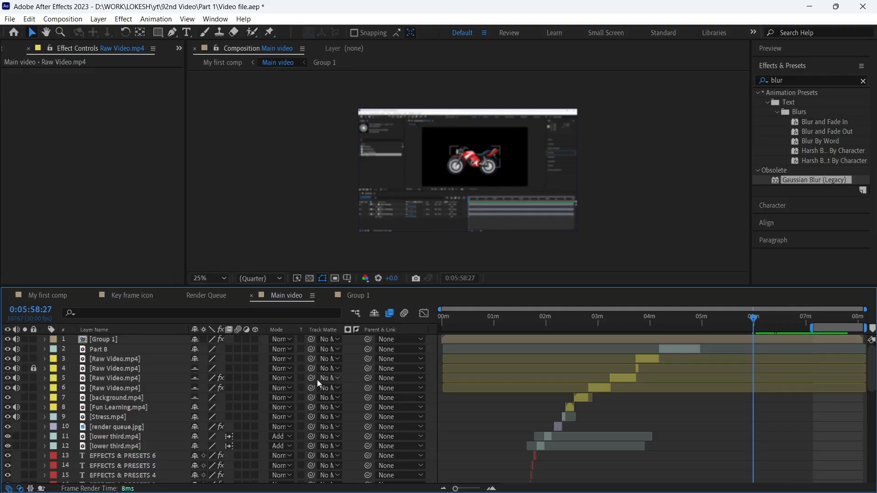